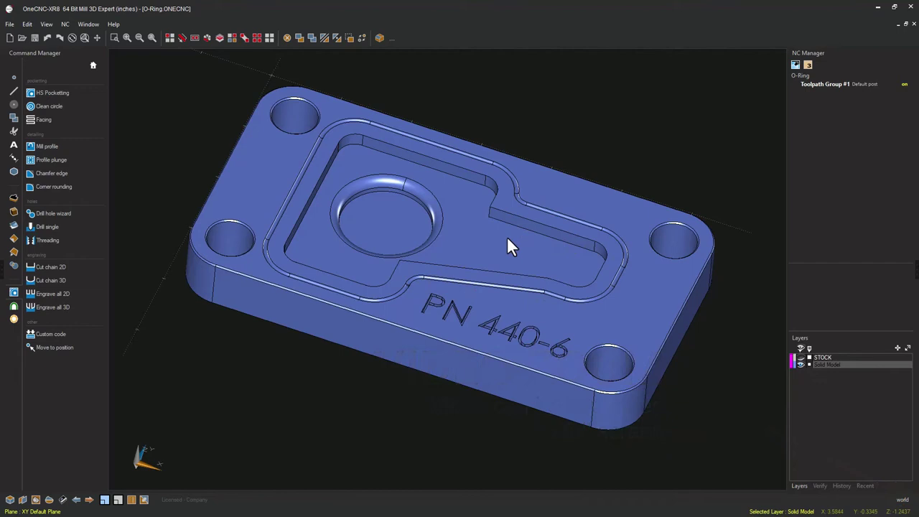
# - Set new geometry to magenta with a thicker line style
pyautogui.moveTo(507, 236)
pyautogui.mouseDown(button='middle')
pyautogui.moveTo(498, 247)
pyautogui.moveTo(515, 239)
pyautogui.mouseUp(button='middle')
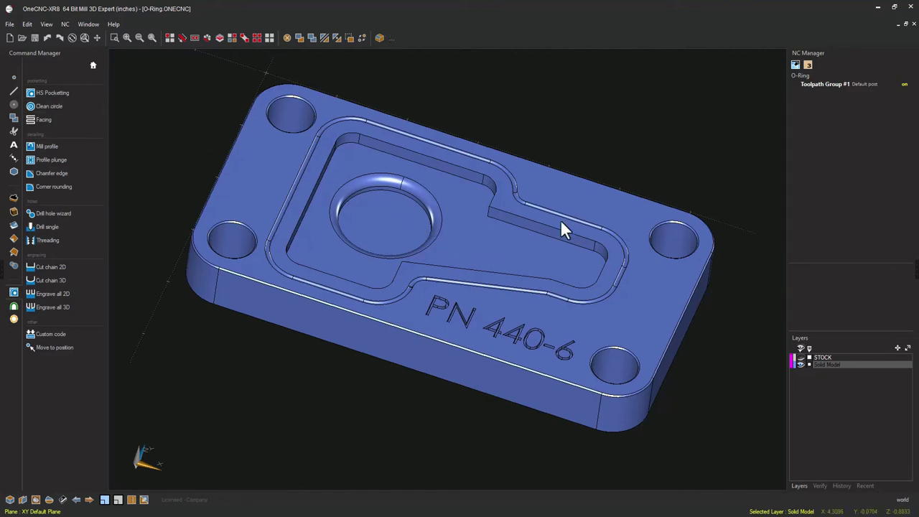
pyautogui.moveTo(539, 230); pyautogui.dragTo(488, 255, button='middle')
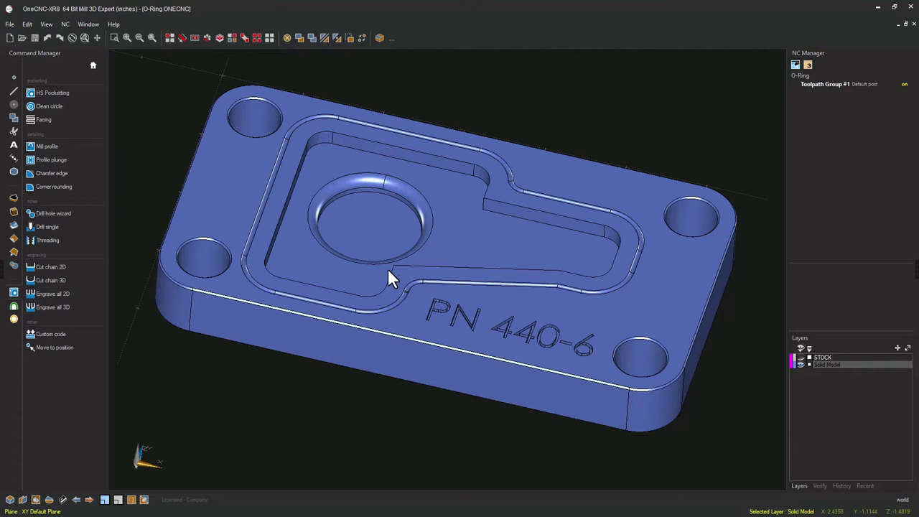
pyautogui.click(104, 499)
pyautogui.click(107, 466)
pyautogui.click(131, 499)
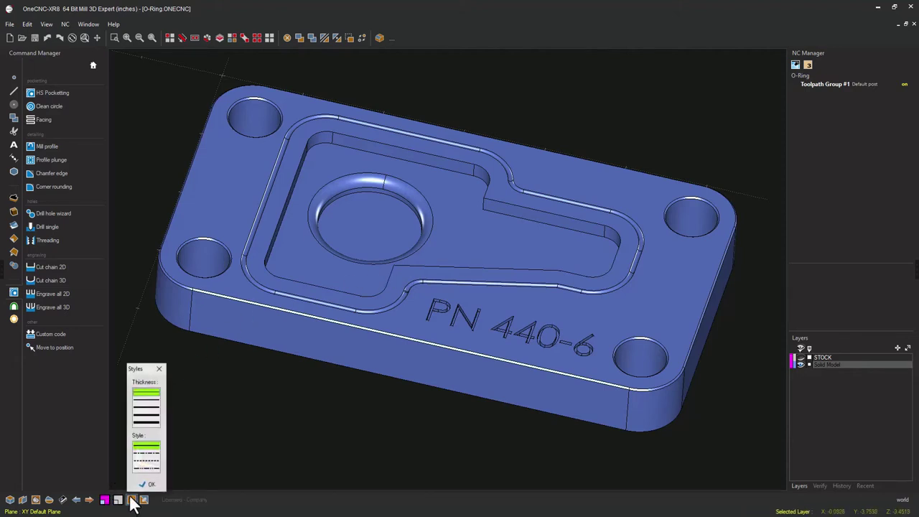
pyautogui.click(147, 398)
pyautogui.click(159, 370)
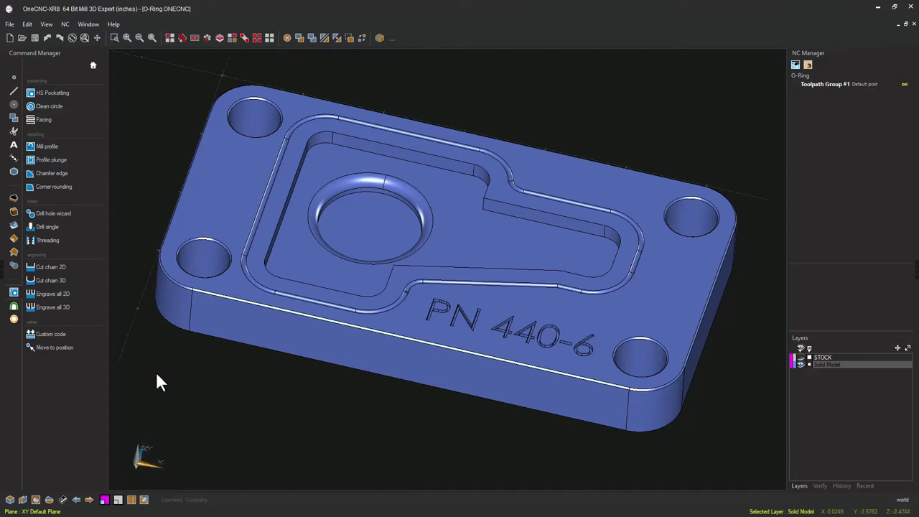
# - Extract the O-ring groove's top edge chain with Model Tools' Extract an edge
pyautogui.click(13, 252)
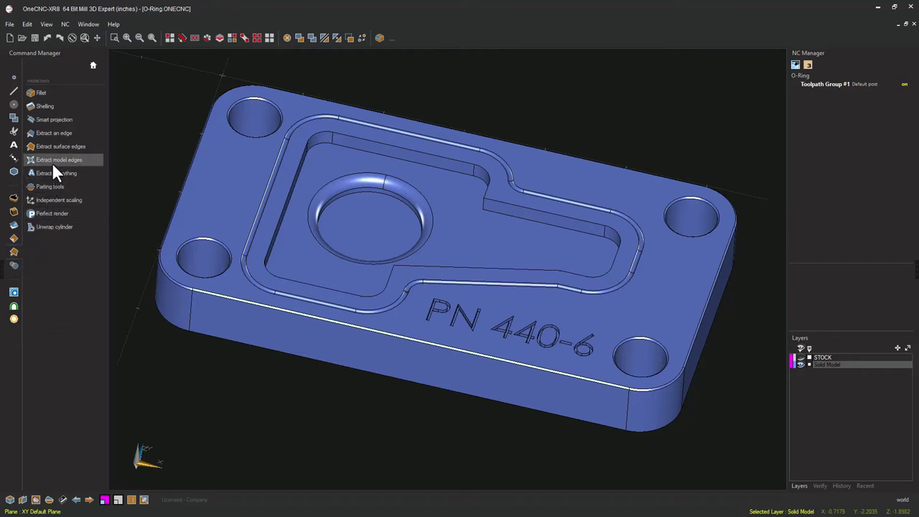
pyautogui.click(58, 136)
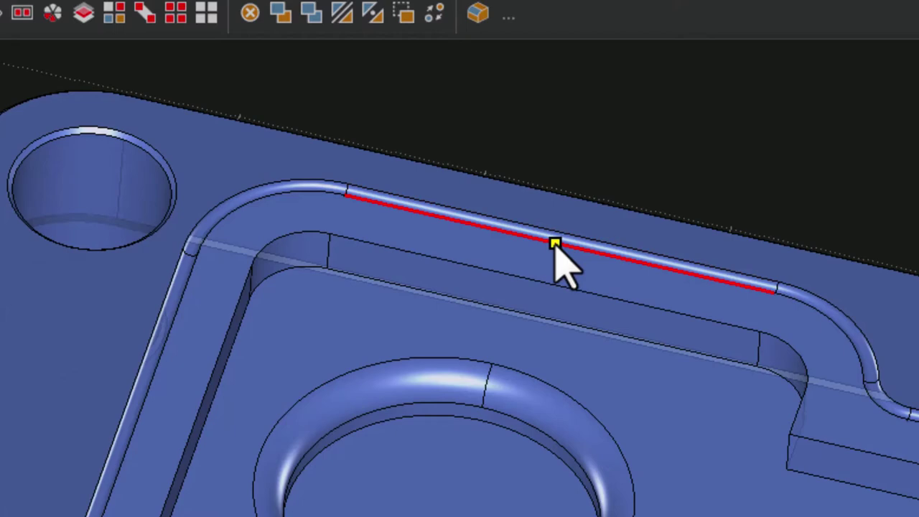
pyautogui.click(554, 244)
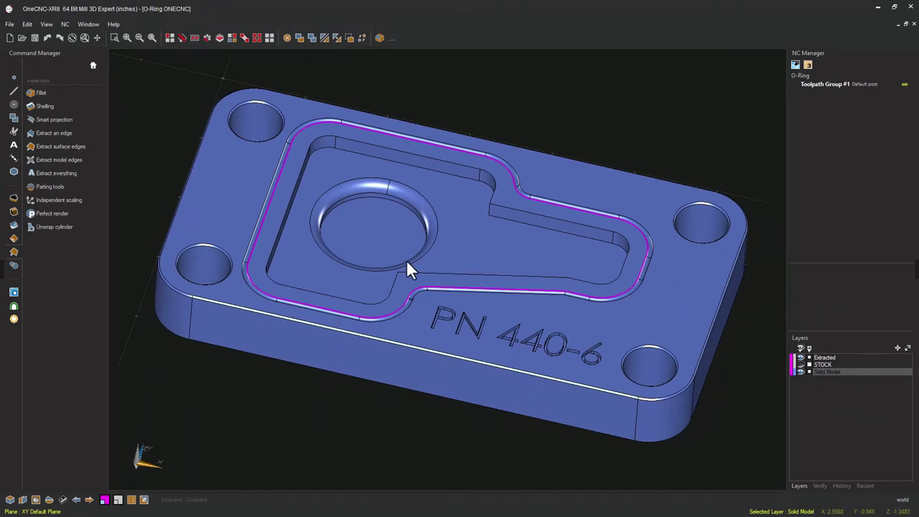
# - Start a Mill profile and chain the extracted groove loop, picking its start point
pyautogui.click(13, 295)
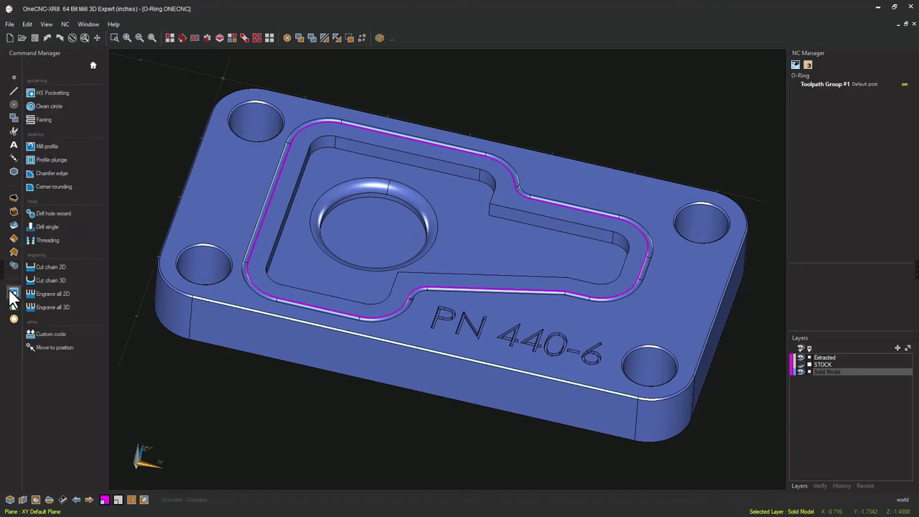
pyautogui.click(50, 147)
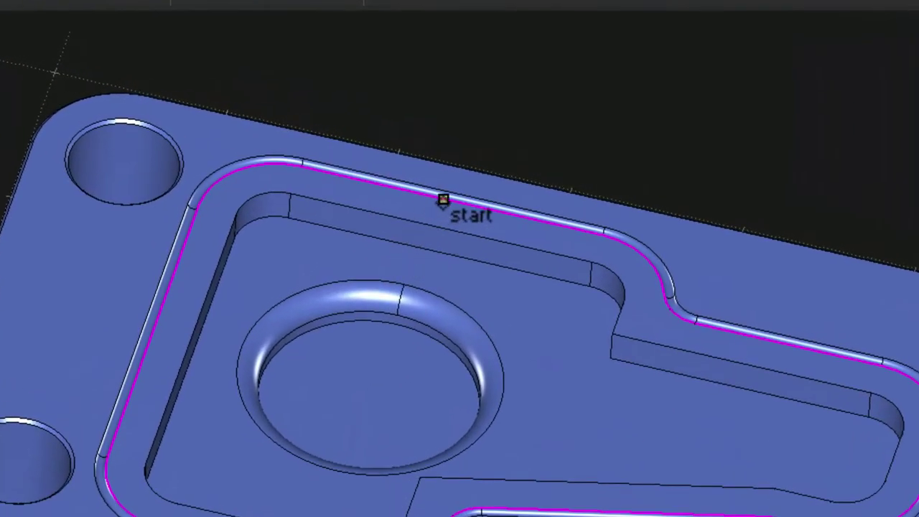
pyautogui.click(443, 201)
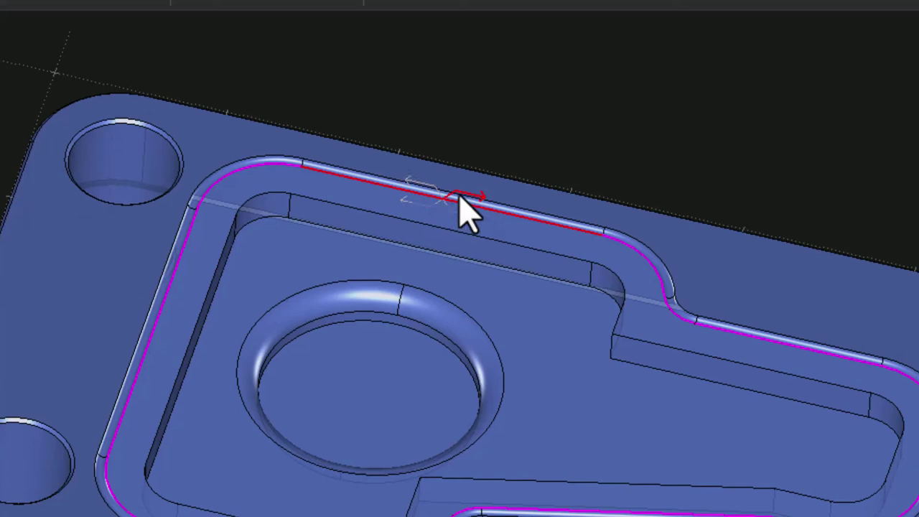
pyautogui.scroll(5, 457, 198)
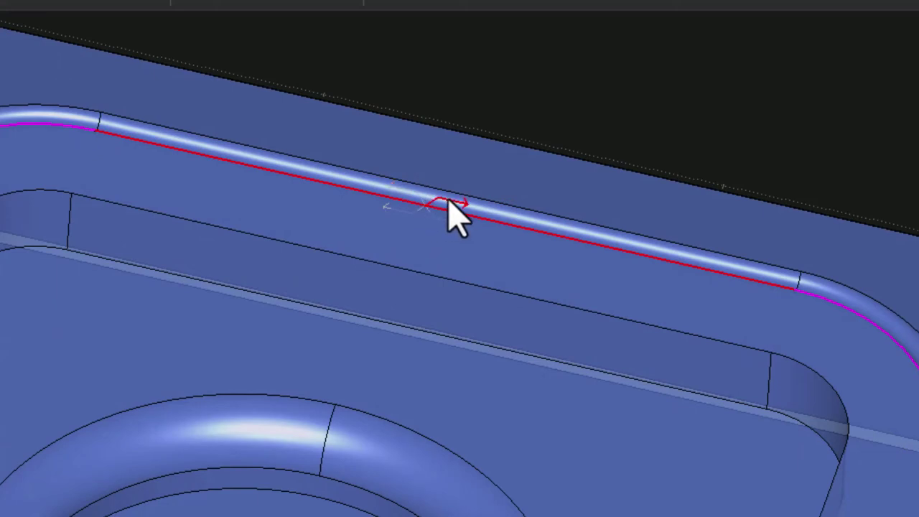
pyautogui.click(449, 203)
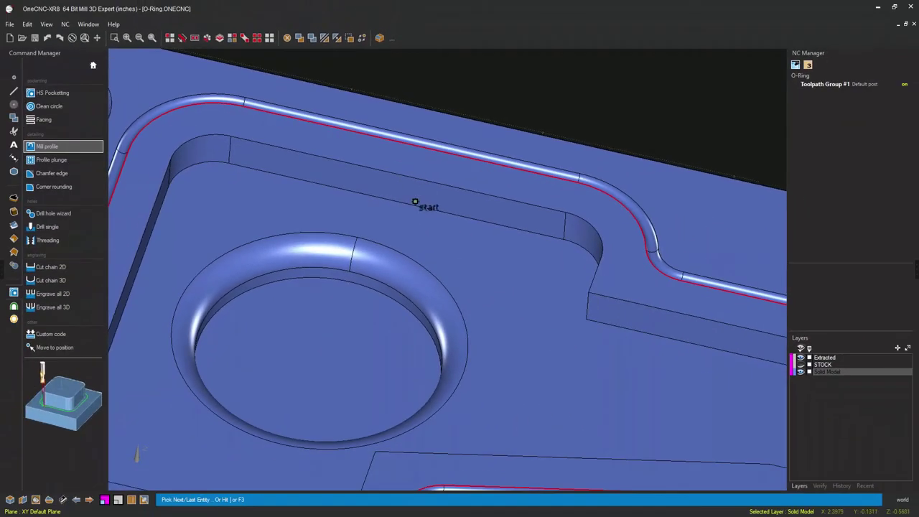
pyautogui.scroll(-5, 415, 202)
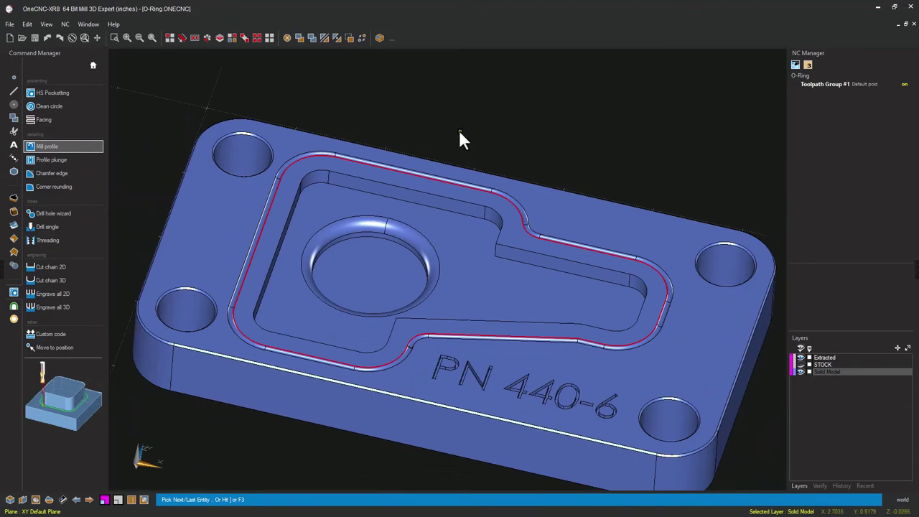
# - Accept the 0.0625INCH BALL MILL and clearances with final Z -0.0313, reaching ramp entry
pyautogui.rightClick(459, 131)
pyautogui.moveTo(386, 106); pyautogui.dragTo(273, 59)
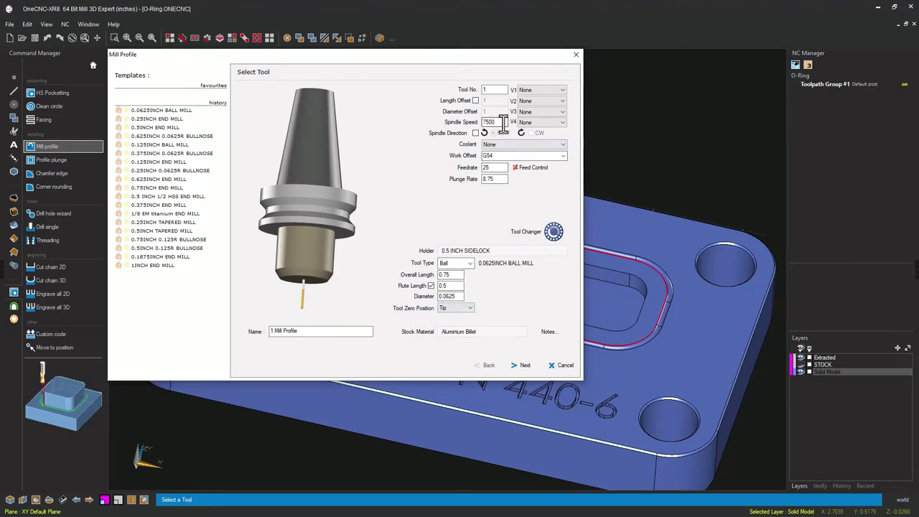
pyautogui.click(523, 364)
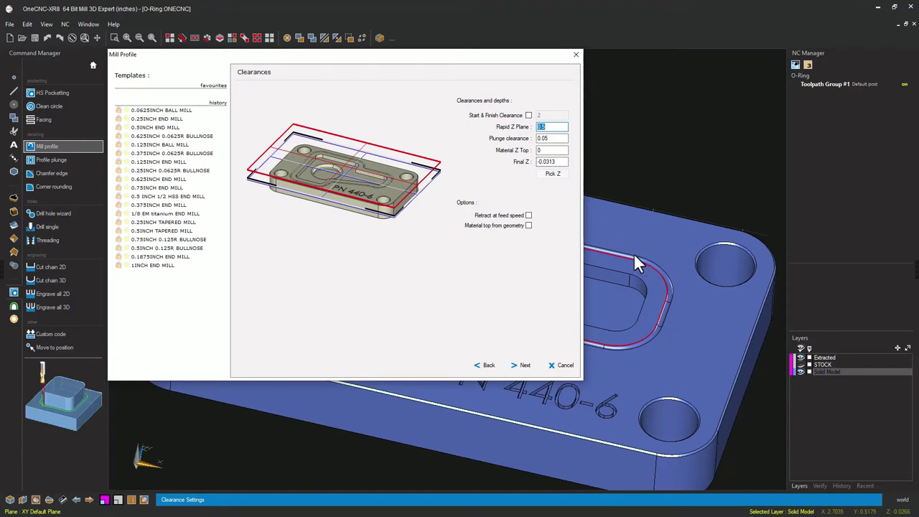
pyautogui.click(525, 365)
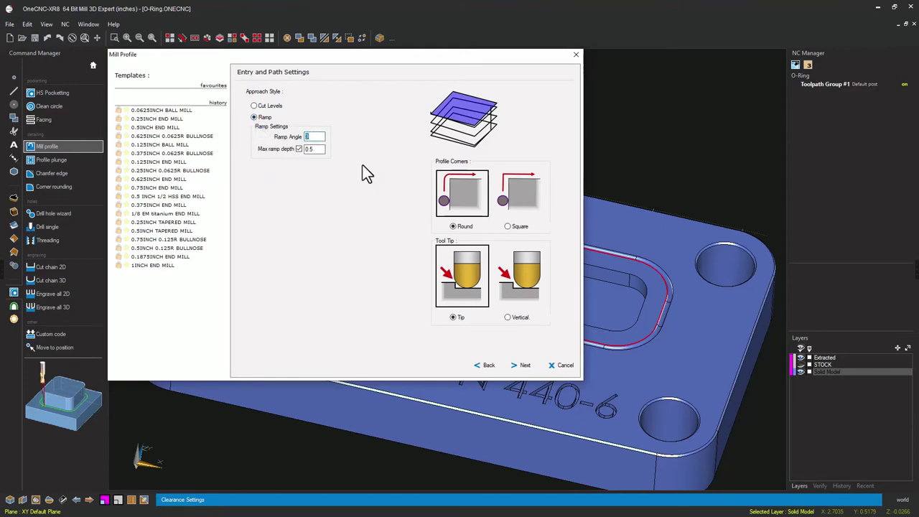
# - Set max ramp depth, finish leave on sides 0, no finishing, then finish the profile
pyautogui.click(309, 148)
pyautogui.click(522, 365)
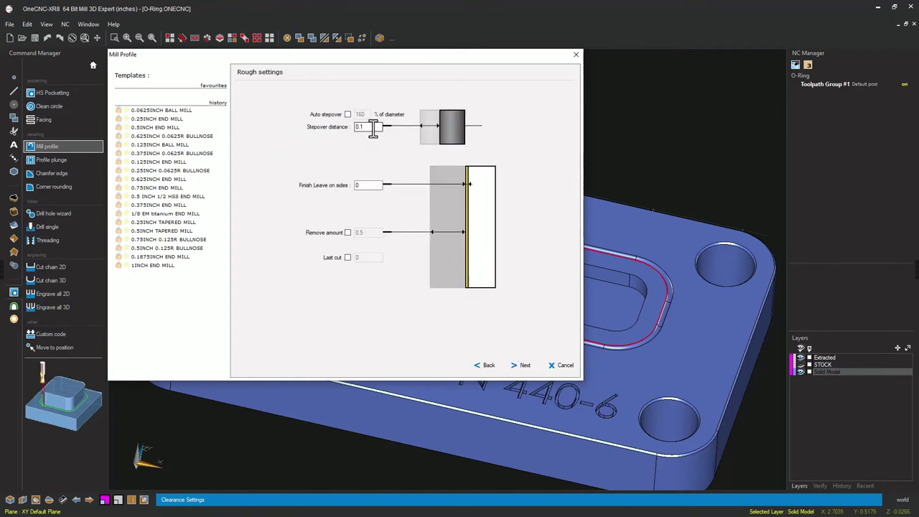
pyautogui.doubleClick(361, 185)
pyautogui.click(523, 365)
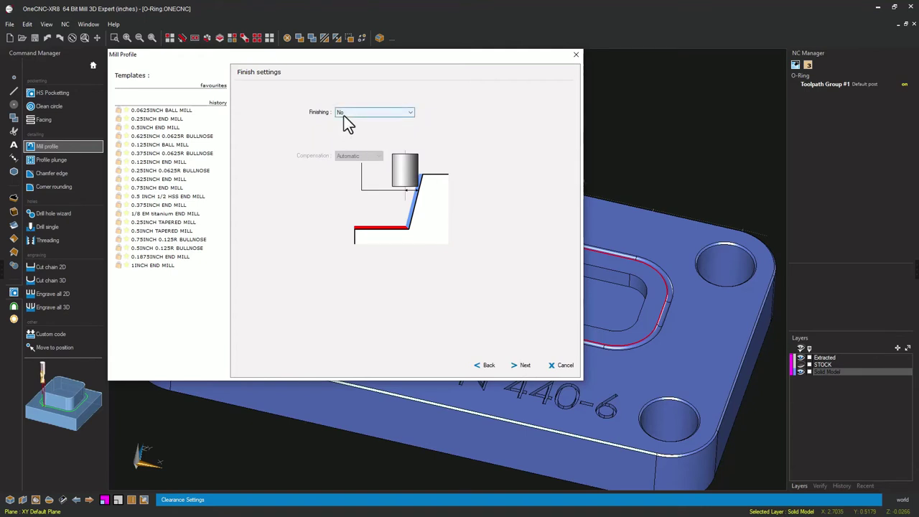
pyautogui.click(526, 364)
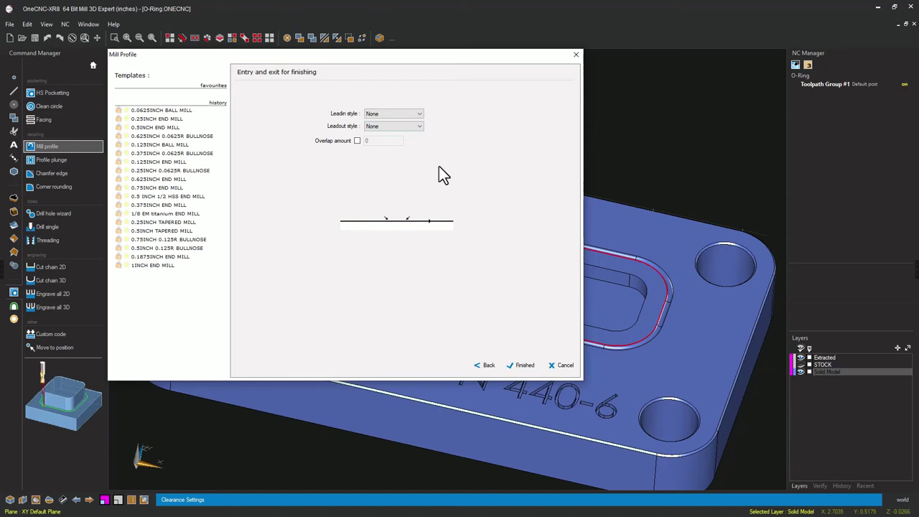
pyautogui.click(525, 365)
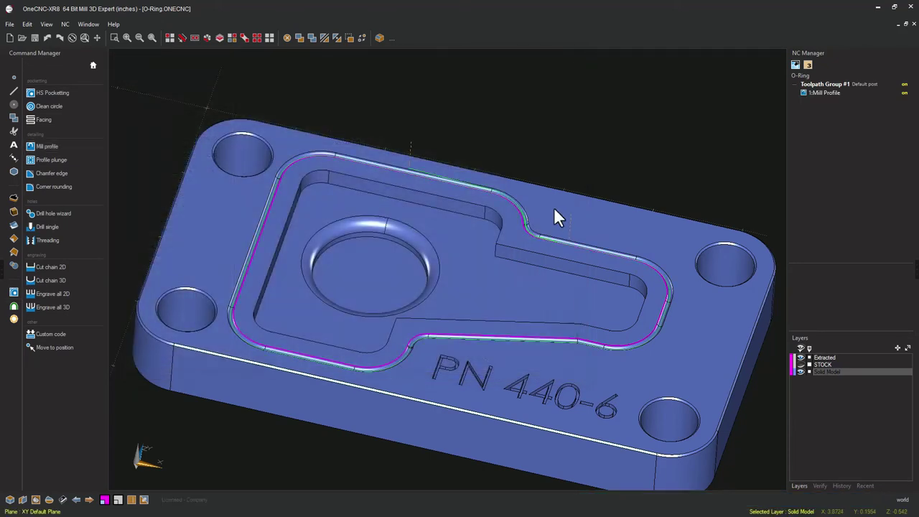
# - Choose Simulate / Rest on Toolpath Group #1 in the NC Manager
pyautogui.scroll(-1, 502, 230)
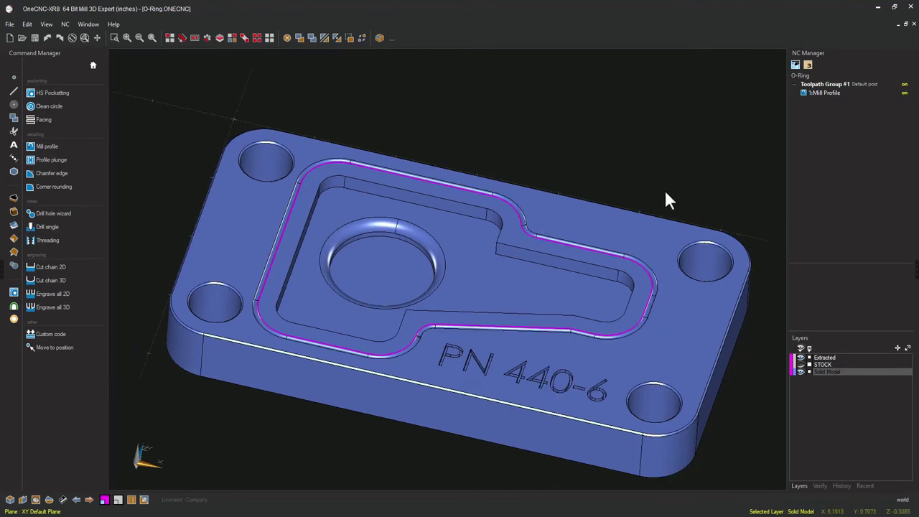
pyautogui.rightClick(822, 86)
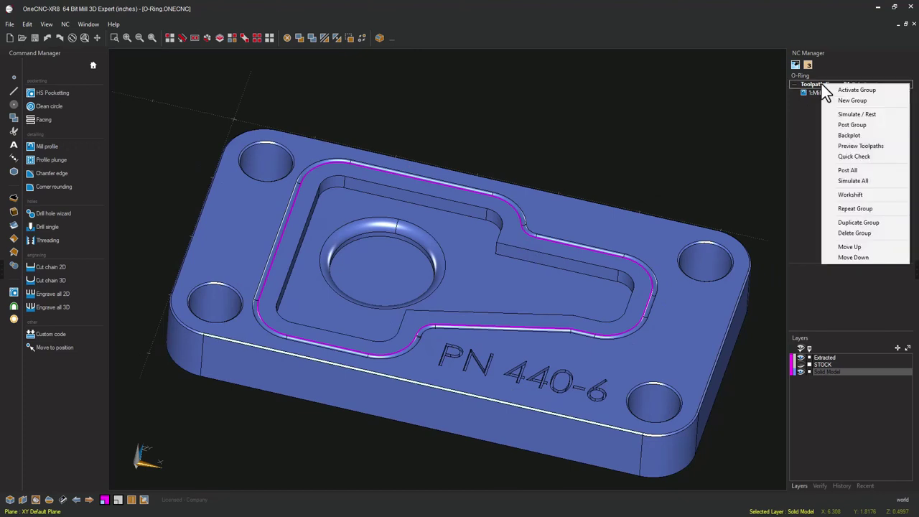
pyautogui.click(855, 114)
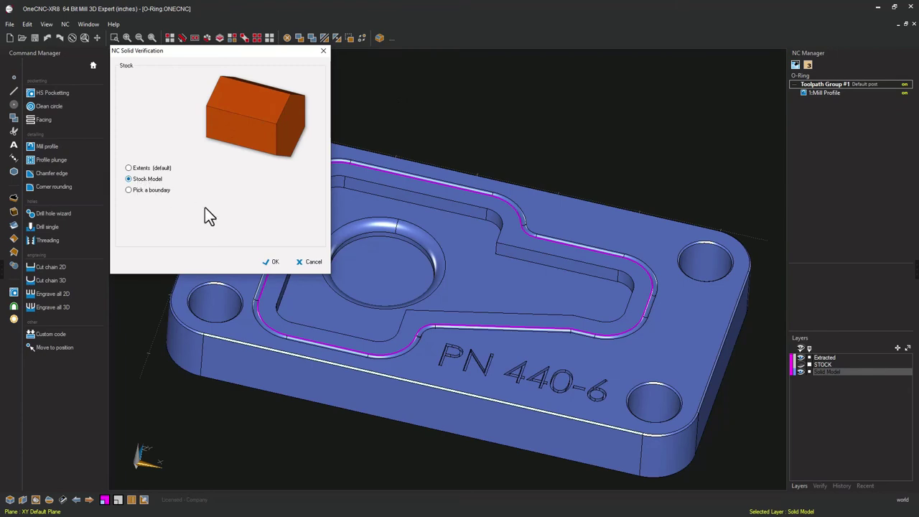
# - Run the simulation on the Stock Model, adjusting playback speed as the groove is cut
pyautogui.click(274, 262)
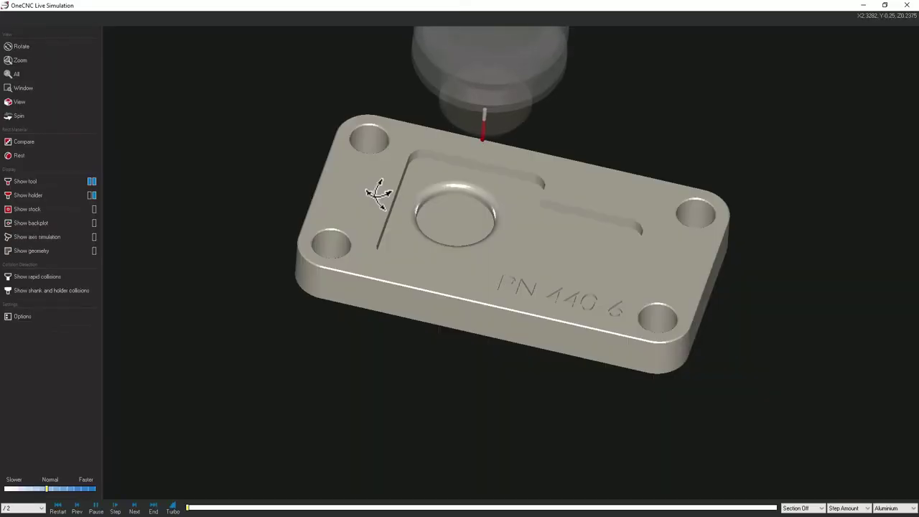
pyautogui.scroll(2, 478, 214)
pyautogui.scroll(3, 482, 211)
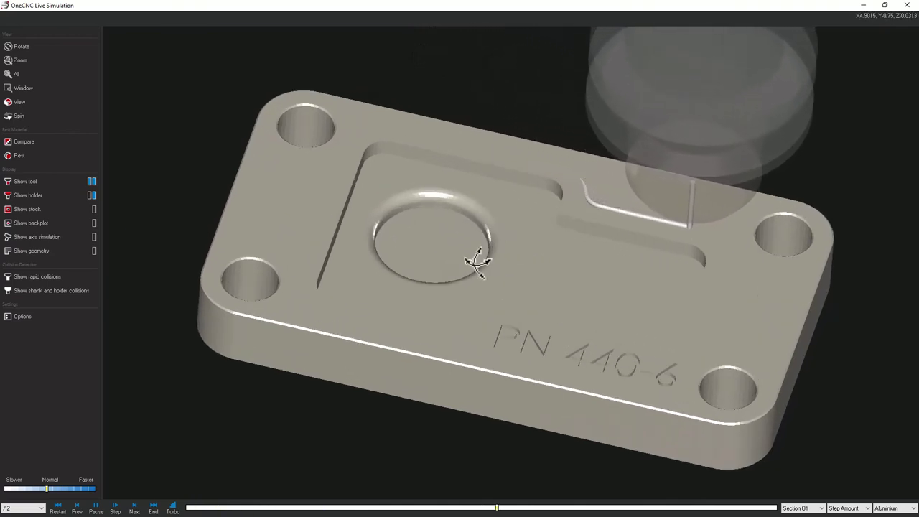
pyautogui.click(51, 488)
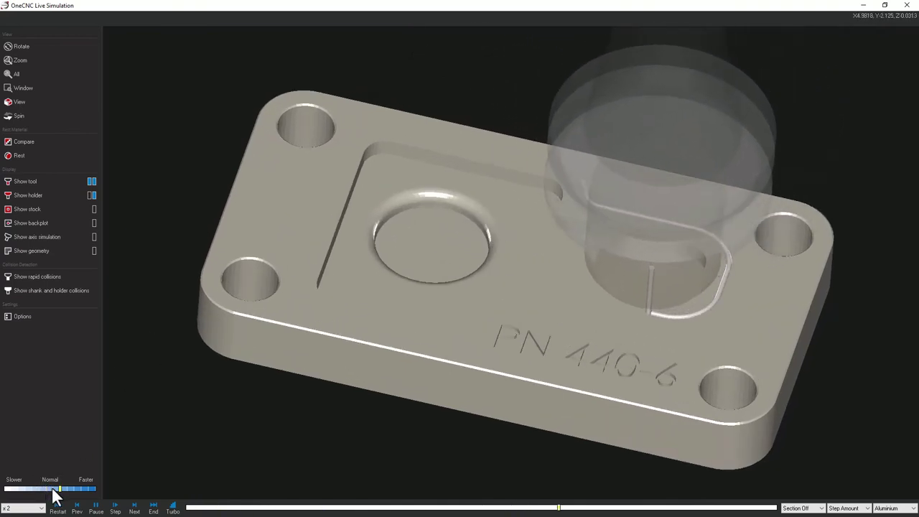
pyautogui.click(46, 489)
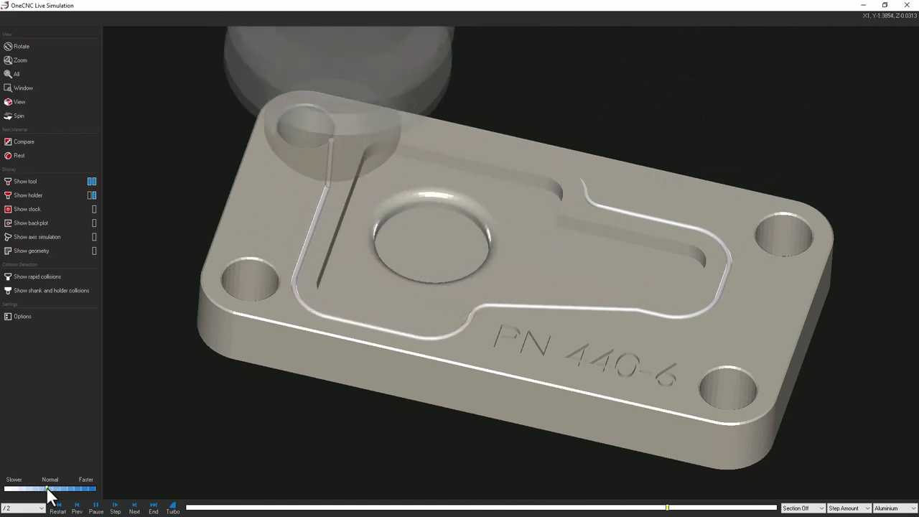